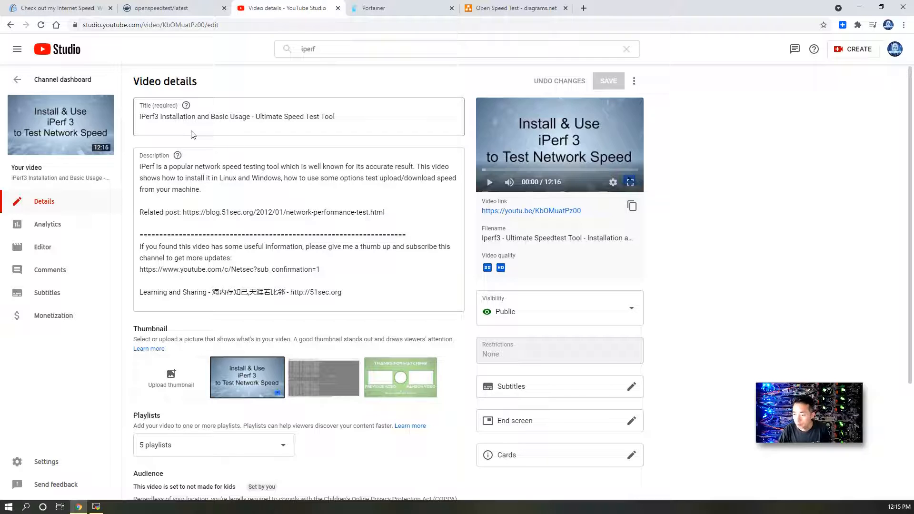
Step: Examine the Open Speed Test network diagram, checking the home network area, the Computers icon and the Docker OpenSpeedTest server
{"action": "left_click", "coordinate": [489, 10]}
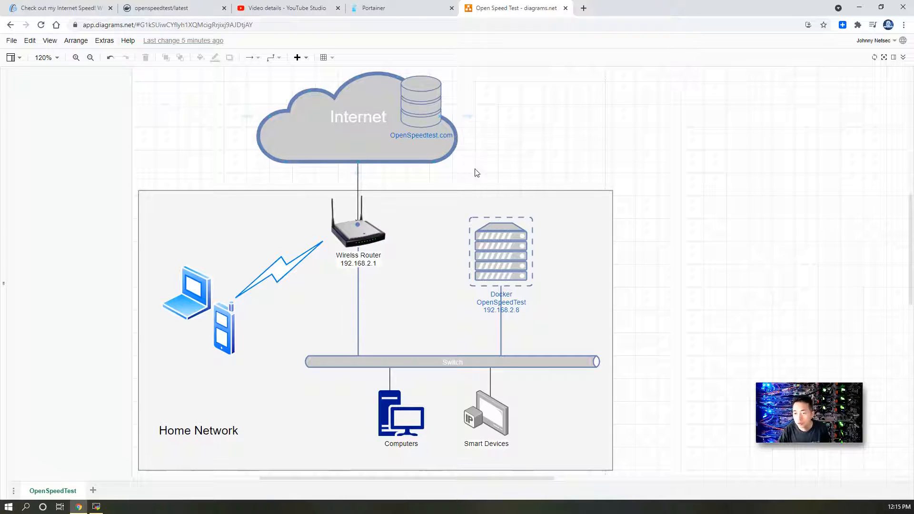
{"action": "left_click", "coordinate": [547, 239]}
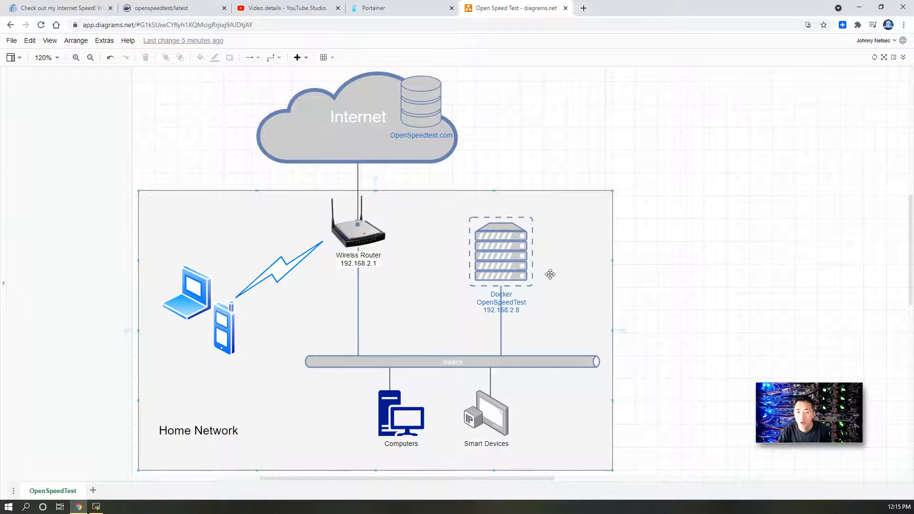
{"action": "left_click", "coordinate": [412, 413]}
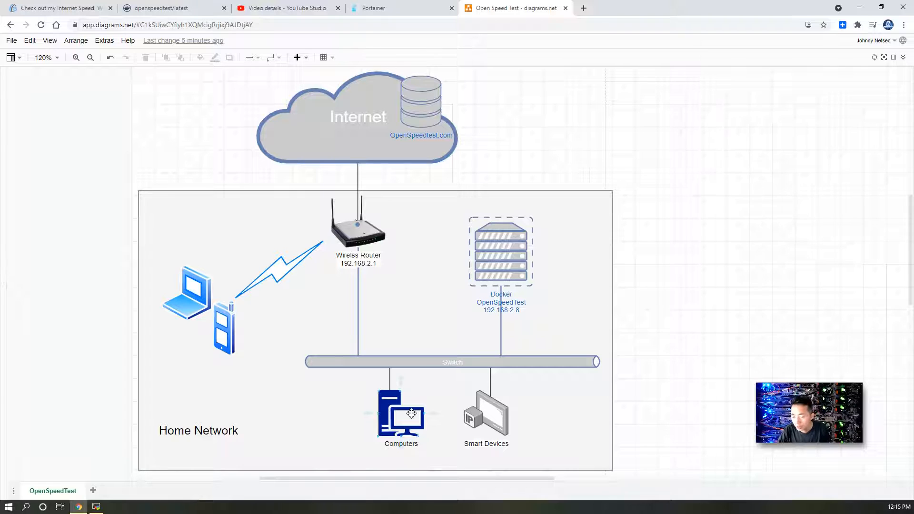
{"action": "left_click", "coordinate": [512, 257]}
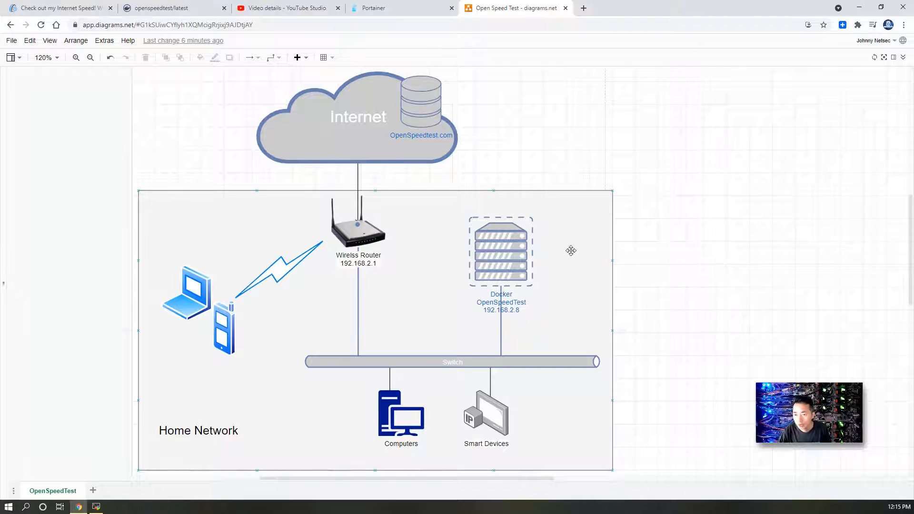
Step: Switch to the Docker host's SSH session in MobaXterm, run docker ps and check the installed version with docker version
{"action": "left_click", "coordinate": [162, 248]}
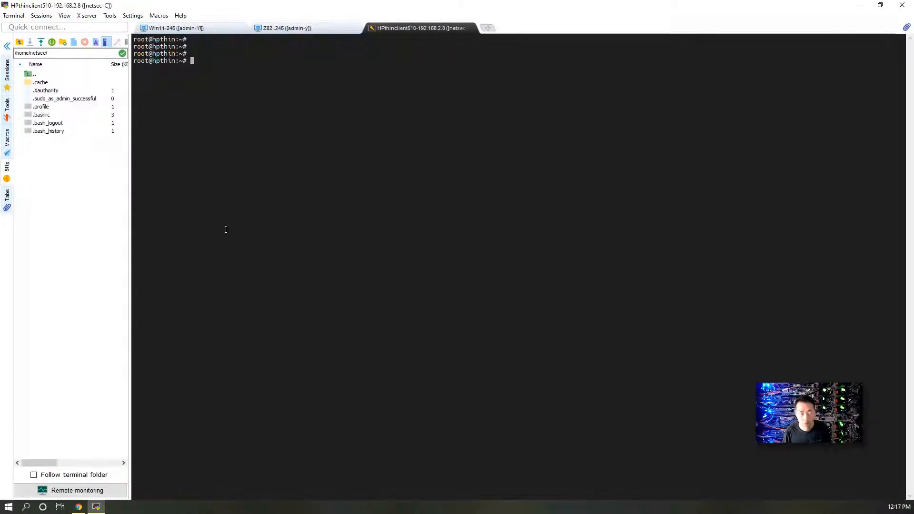
{"action": "type", "text": "docker ps"}
{"action": "key", "text": "Return"}
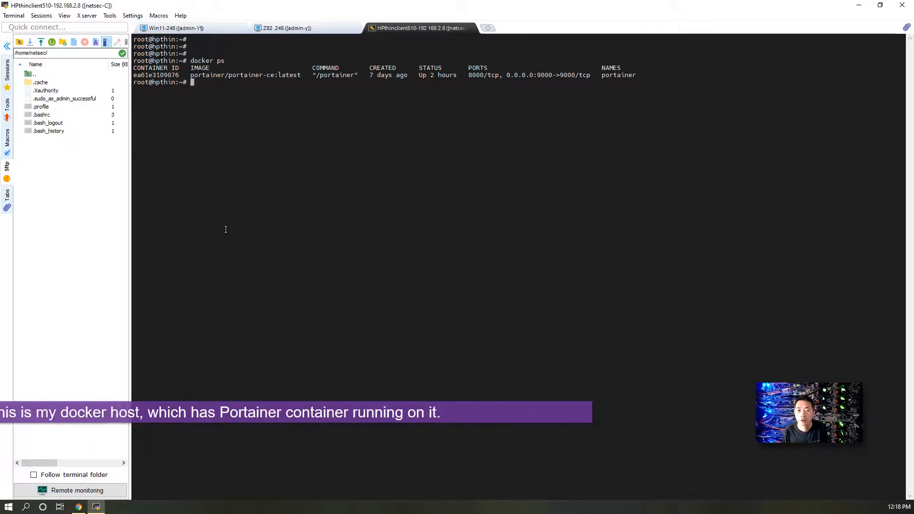
{"action": "type", "text": "docker versi"}
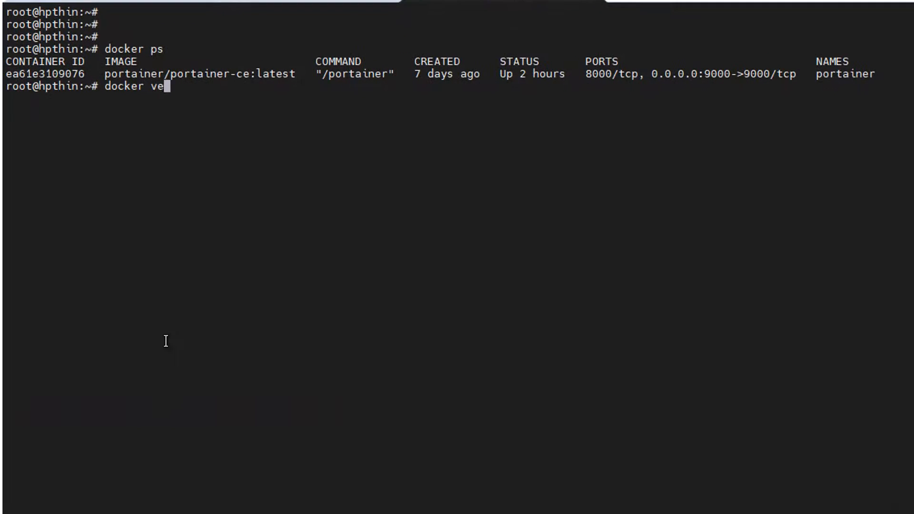
{"action": "type", "text": "on"}
{"action": "key", "text": "Return"}
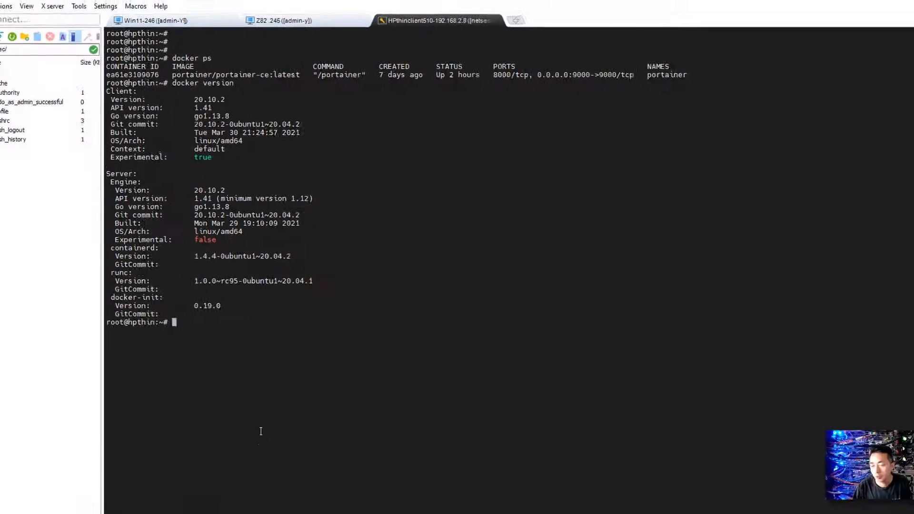
Step: Copy the openspeedtest/latest docker run command from the Docker Hub page and paste it at the SSH session's prompt without running it
{"action": "left_click", "coordinate": [78, 507]}
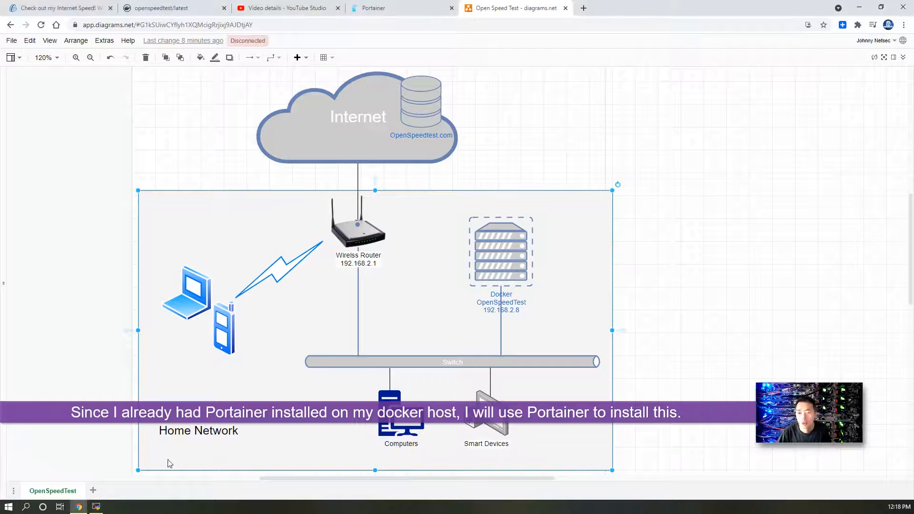
{"action": "left_click", "coordinate": [187, 5]}
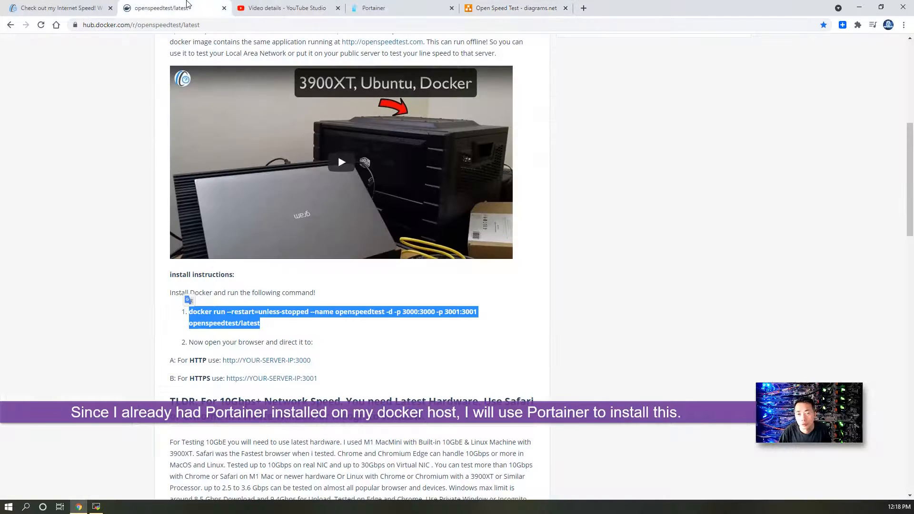
{"action": "right_click", "coordinate": [246, 322]}
{"action": "left_click", "coordinate": [252, 324]}
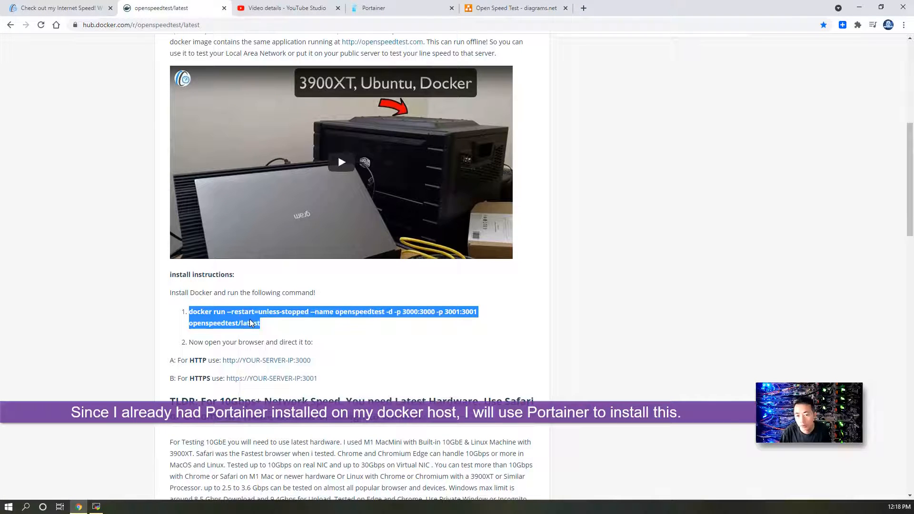
{"action": "key", "text": "alt+Tab"}
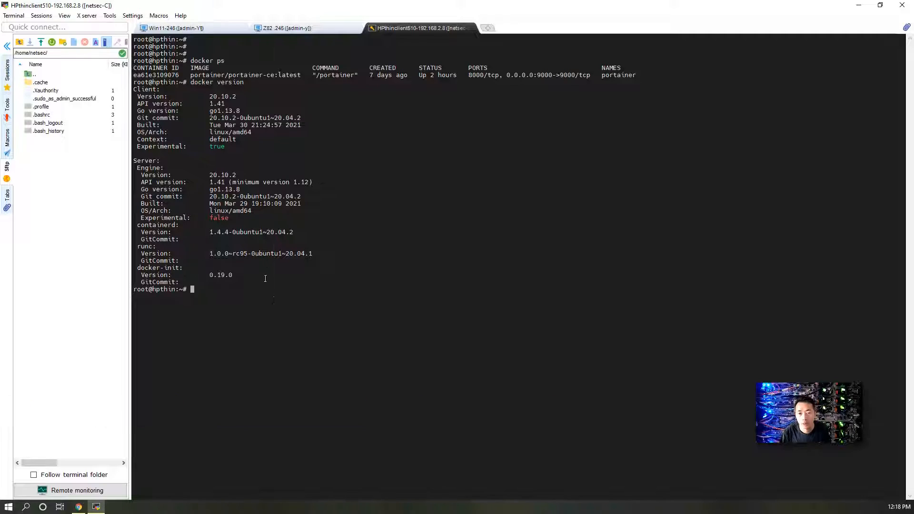
{"action": "right_click", "coordinate": [274, 299]}
{"action": "left_click", "coordinate": [322, 84]}
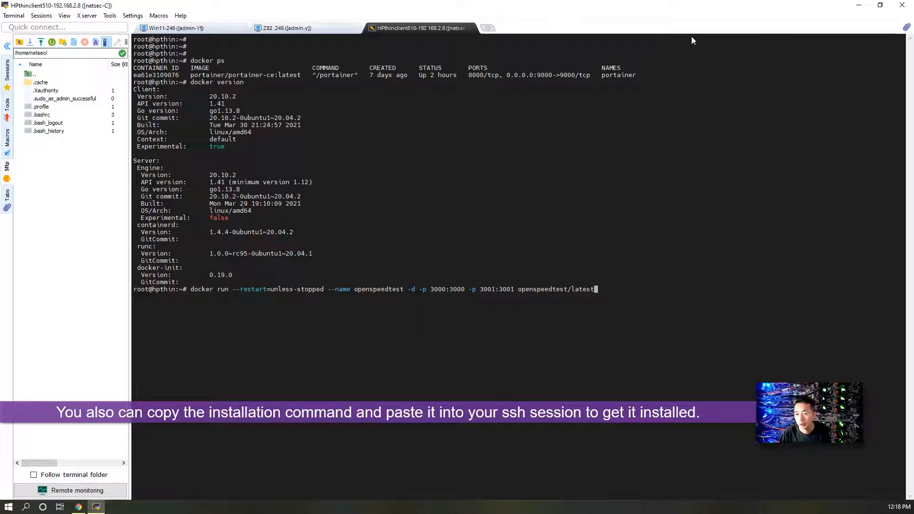
Step: Switch to Portainer in the browser, open the local endpoint's container list and start adding a new container
{"action": "left_click", "coordinate": [859, 4]}
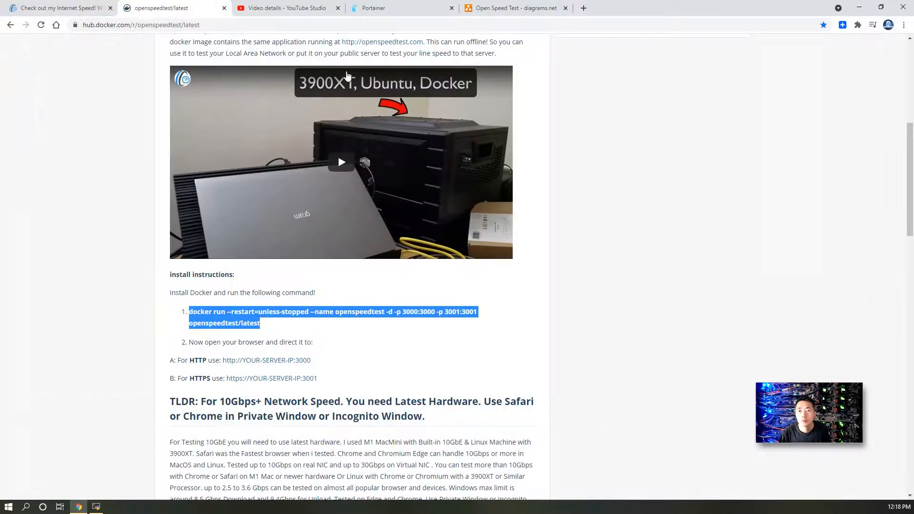
{"action": "left_click", "coordinate": [391, 13]}
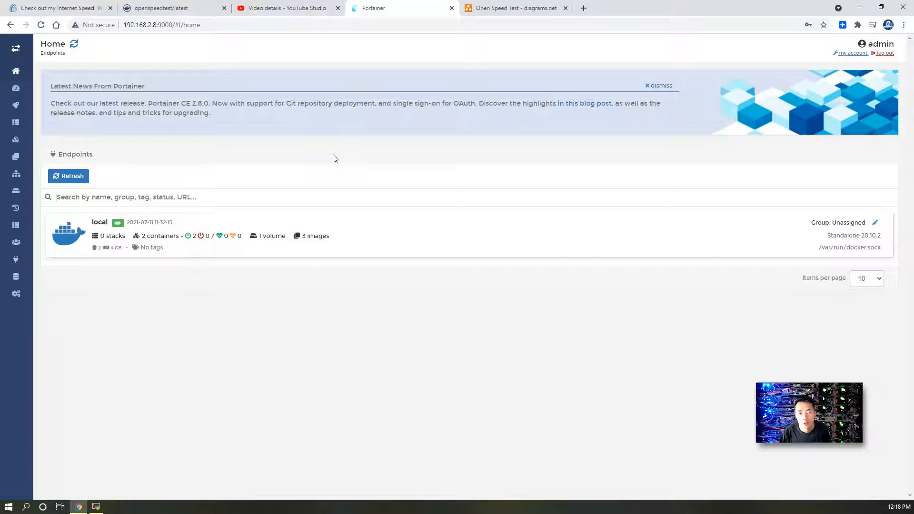
{"action": "left_click", "coordinate": [80, 237]}
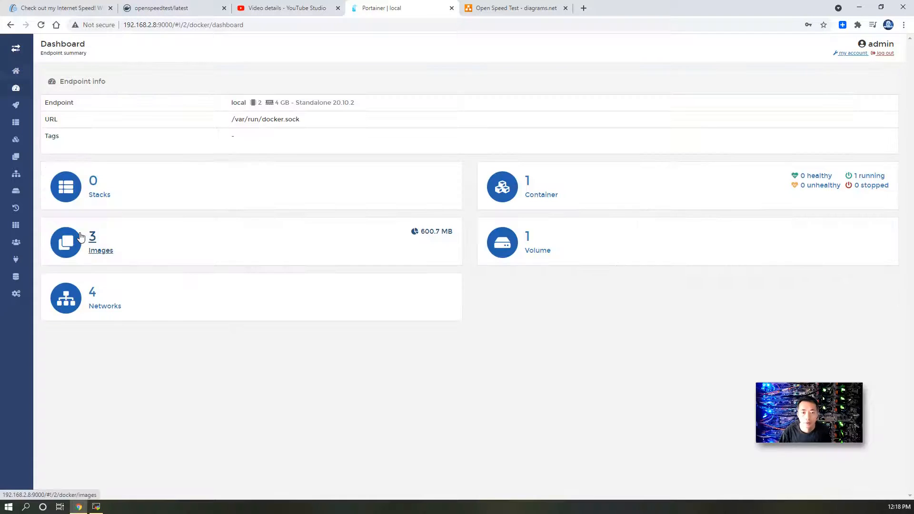
{"action": "left_click", "coordinate": [509, 193]}
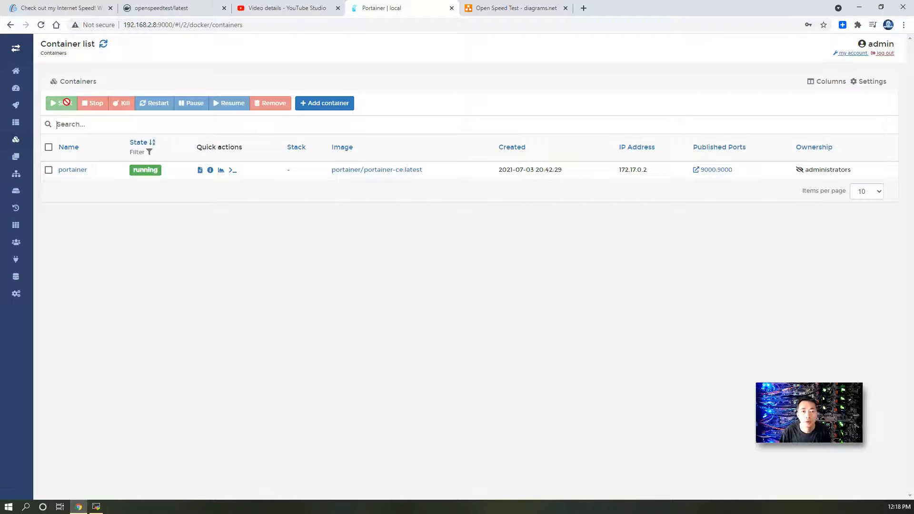
{"action": "left_click", "coordinate": [335, 102]}
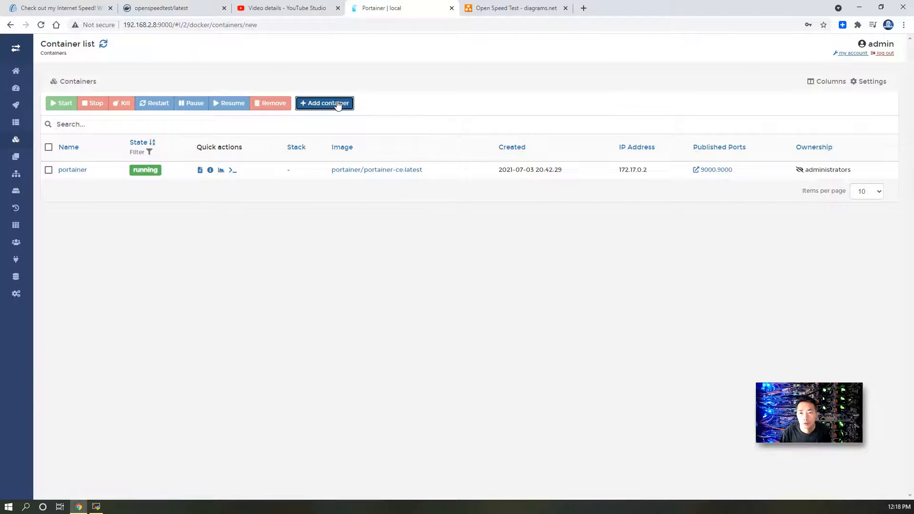
Step: Name the container OpenSpeedTest and set its DockerHub image to openspeedtest/latest
{"action": "left_click", "coordinate": [339, 86]}
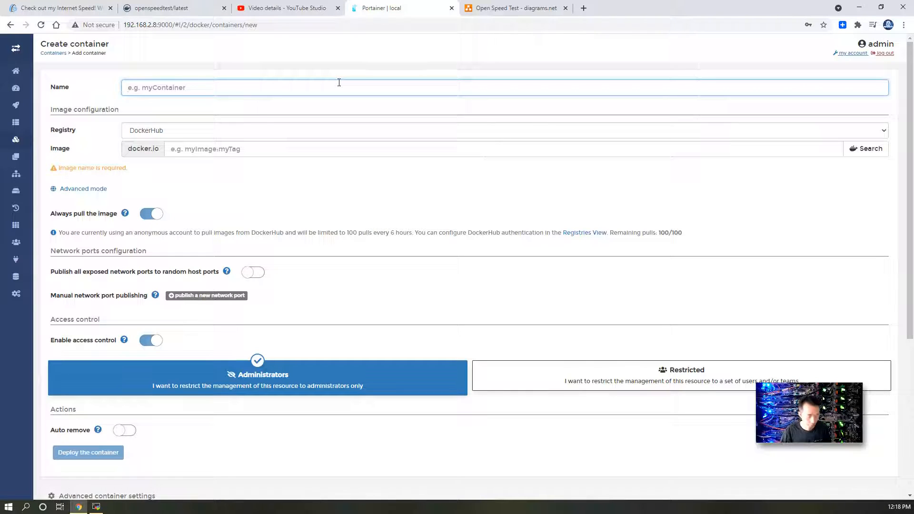
{"action": "type", "text": "OpenSpeedTest"}
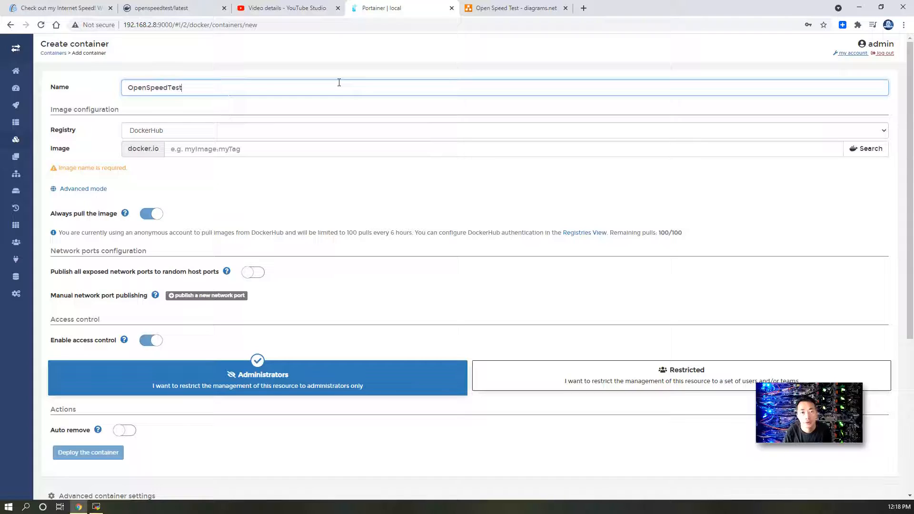
{"action": "left_click", "coordinate": [224, 151]}
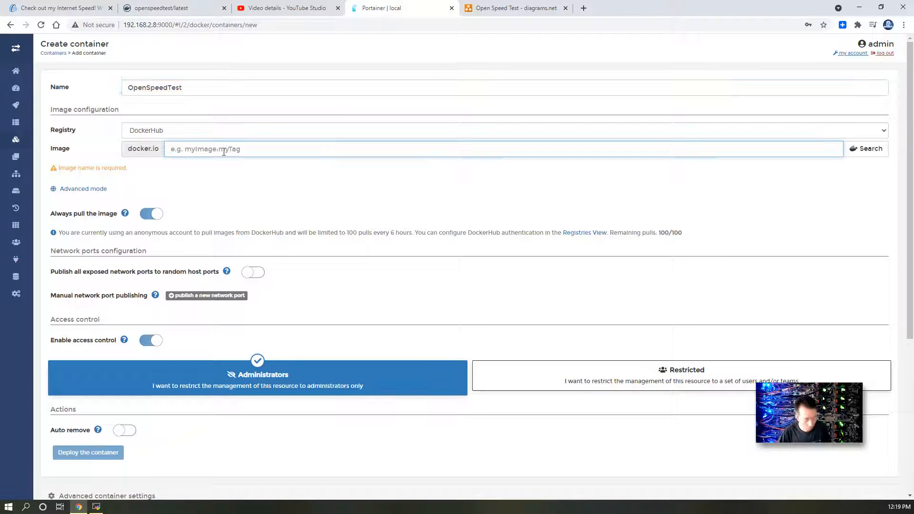
{"action": "type", "text": "openspeedtest/latest"}
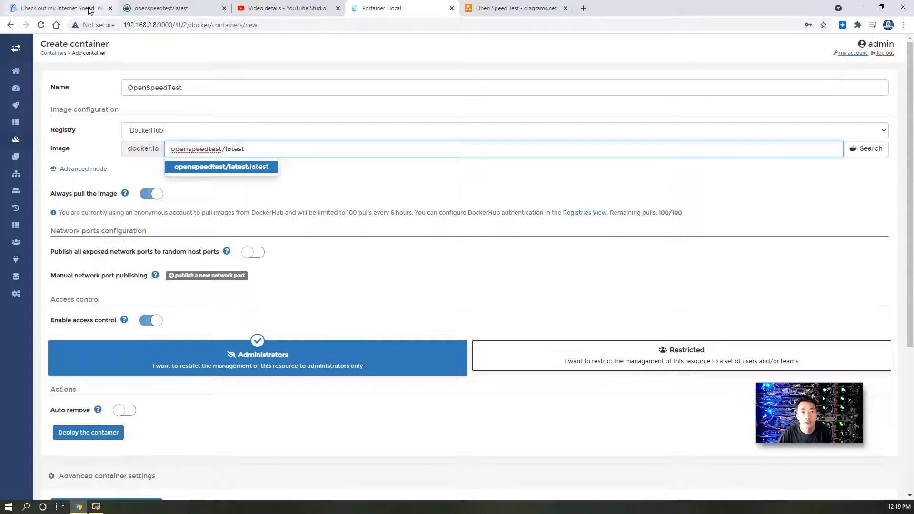
Step: Check the image name openspeedtest/latest on its Docker Hub page against the pull command, and return to the Portainer form
{"action": "left_click", "coordinate": [160, 10]}
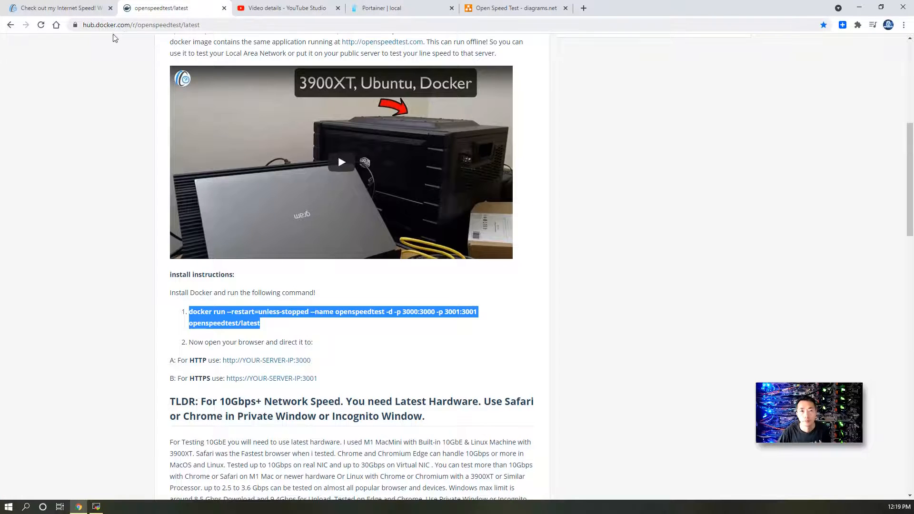
{"action": "scroll", "coordinate": [139, 50], "scroll_direction": "up", "scroll_amount": 7}
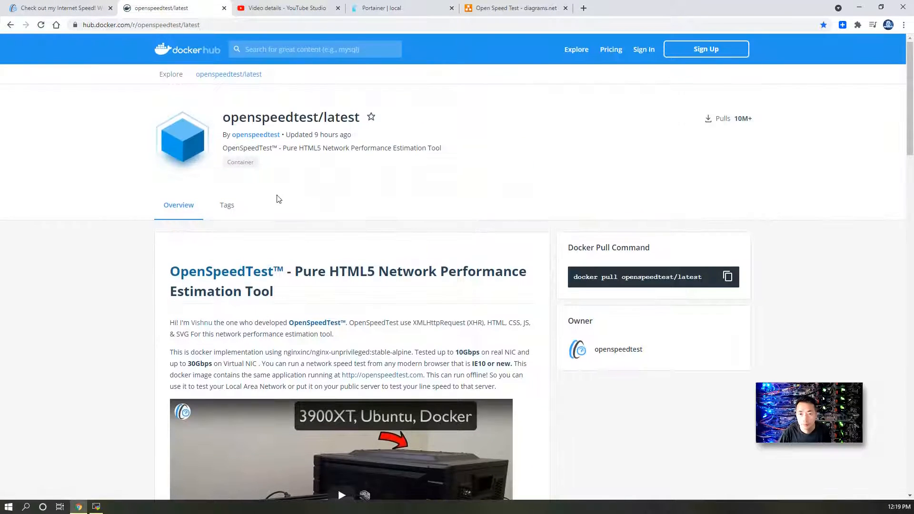
{"action": "left_click_drag", "start_coordinate": [363, 118], "coordinate": [222, 116]}
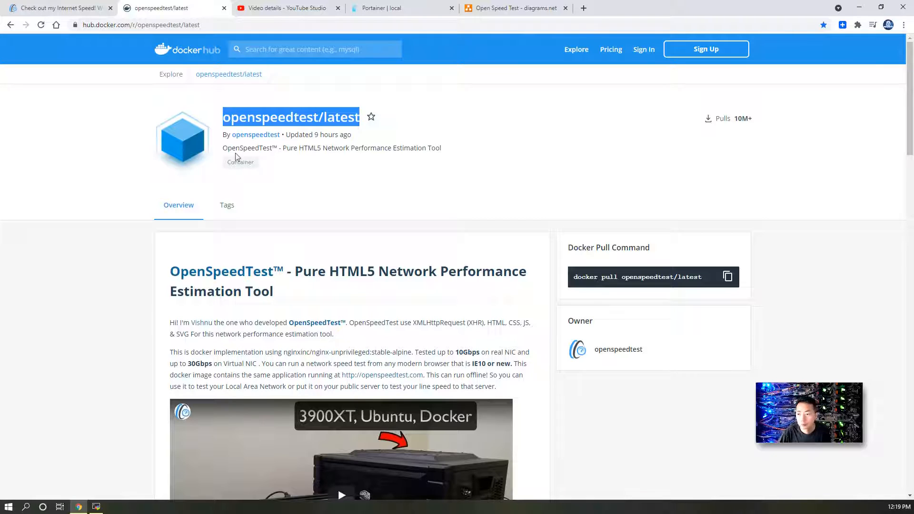
{"action": "left_click_drag", "start_coordinate": [714, 289], "coordinate": [617, 284]}
{"action": "key", "text": "ctrl+c"}
{"action": "left_click", "coordinate": [419, 7]}
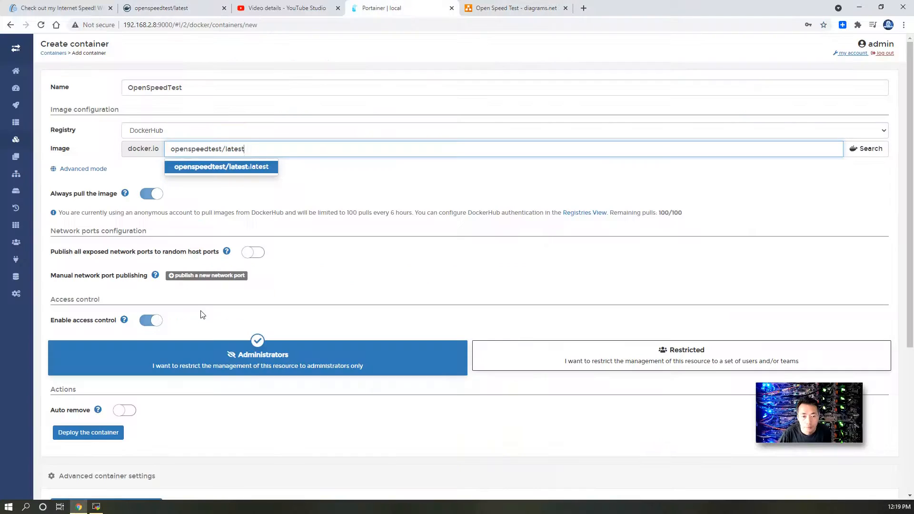
Step: Publish a network port mapping host port 3000 to container port 3000 over TCP
{"action": "left_click", "coordinate": [195, 275]}
{"action": "left_click", "coordinate": [219, 293]}
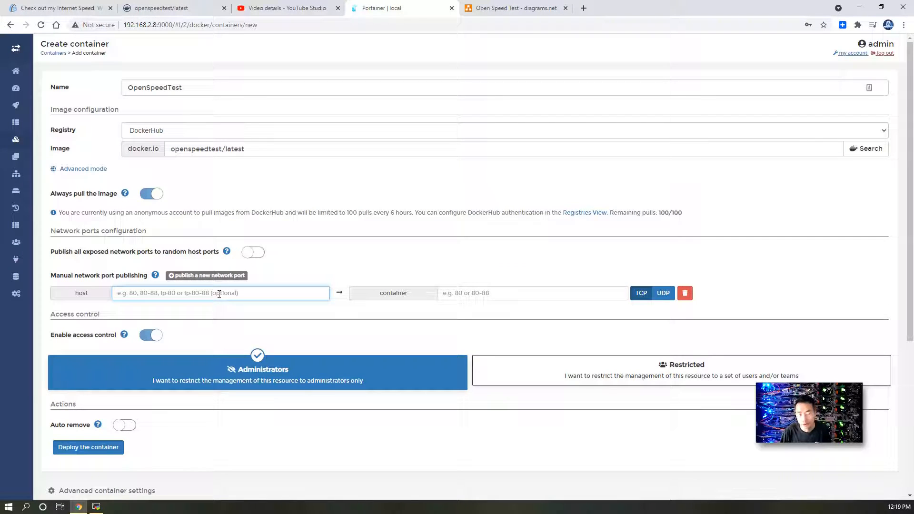
{"action": "type", "text": "3000"}
{"action": "left_click", "coordinate": [537, 292]}
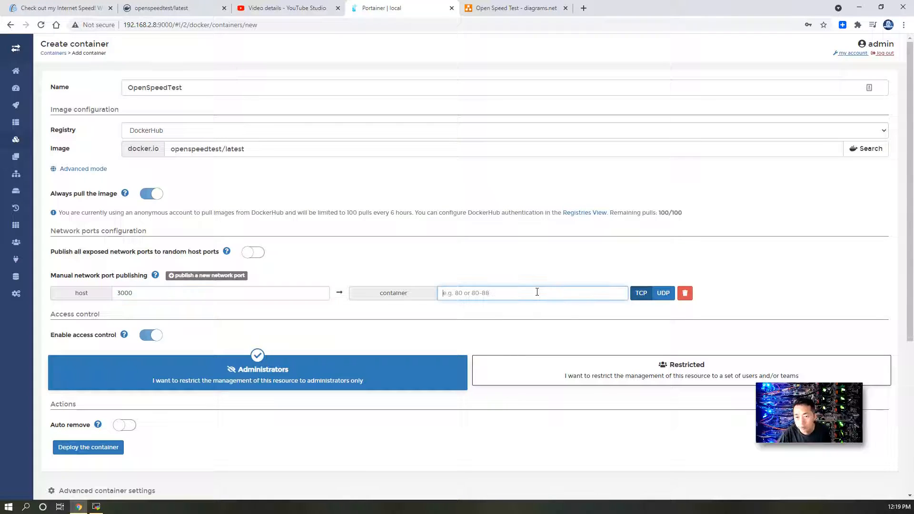
{"action": "type", "text": "3000"}
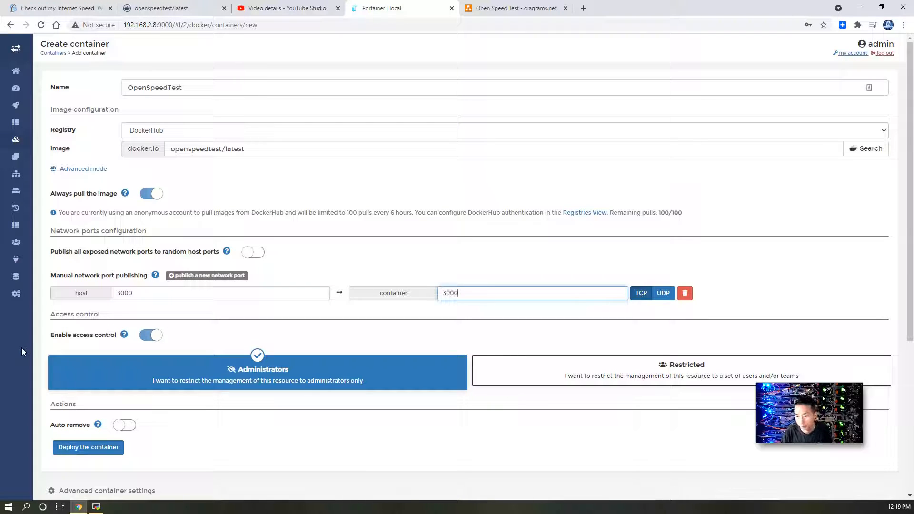
{"action": "left_click", "coordinate": [641, 293]}
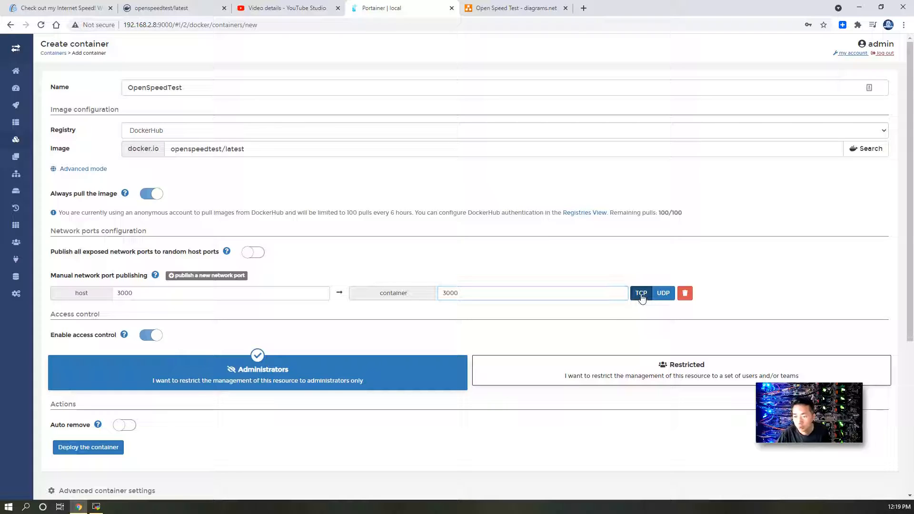
Step: Add a second published port mapping host port 3001 to container port 3001
{"action": "left_click", "coordinate": [212, 276]}
{"action": "left_click", "coordinate": [175, 310]}
{"action": "type", "text": "3001"}
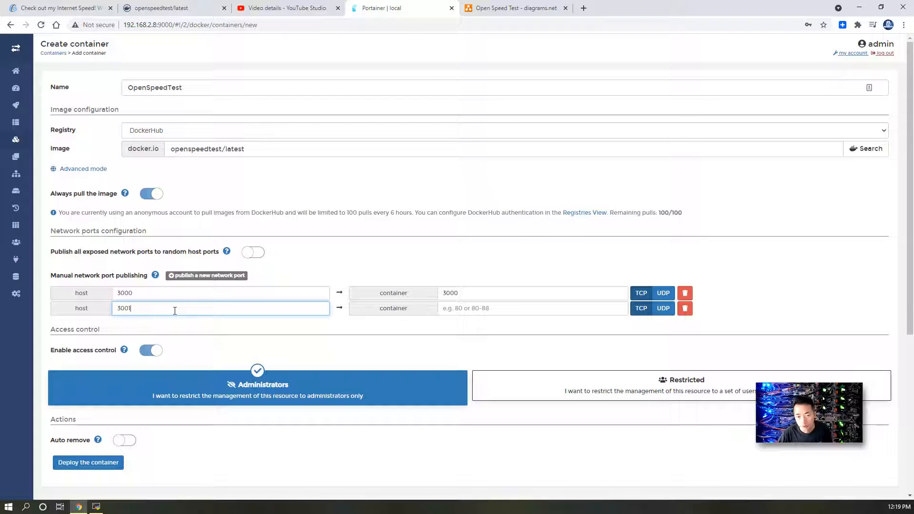
{"action": "left_click", "coordinate": [479, 308]}
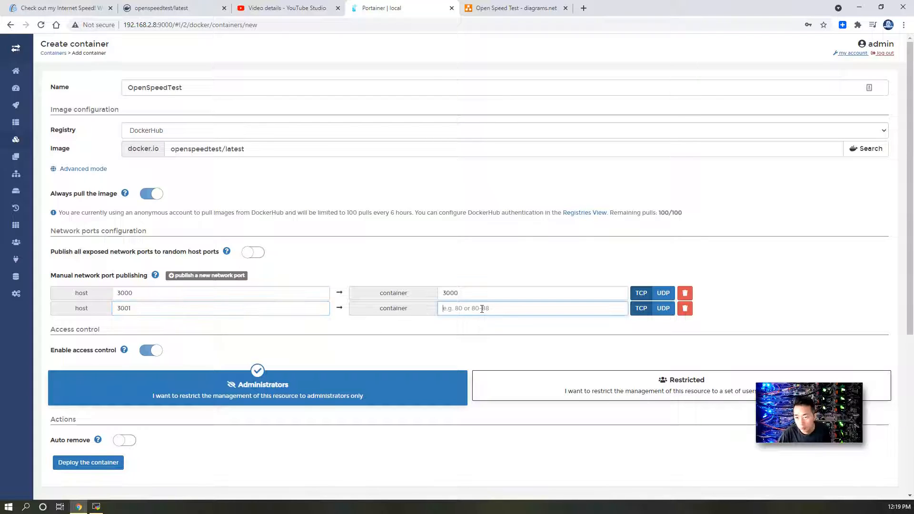
{"action": "type", "text": "3001"}
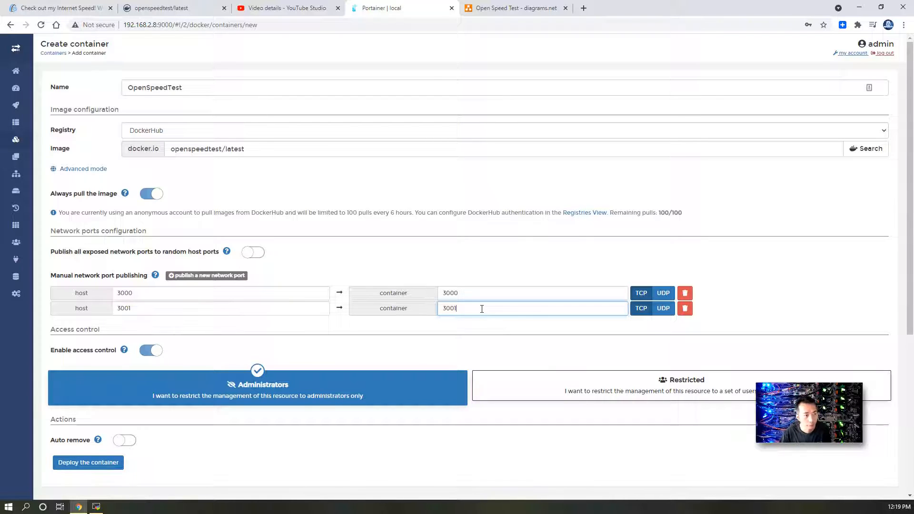
Step: Set the container's restart policy to Unless stopped
{"action": "scroll", "coordinate": [482, 308], "scroll_direction": "down", "scroll_amount": 2}
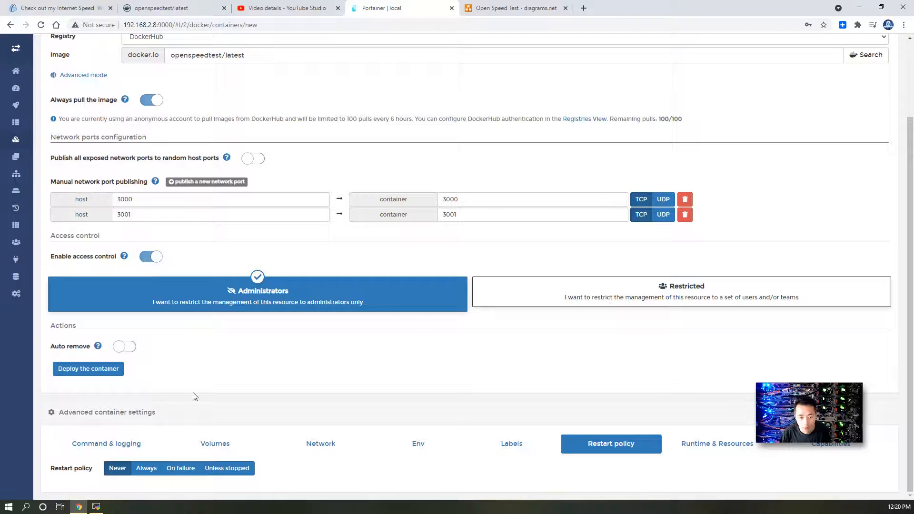
{"action": "left_click", "coordinate": [230, 473]}
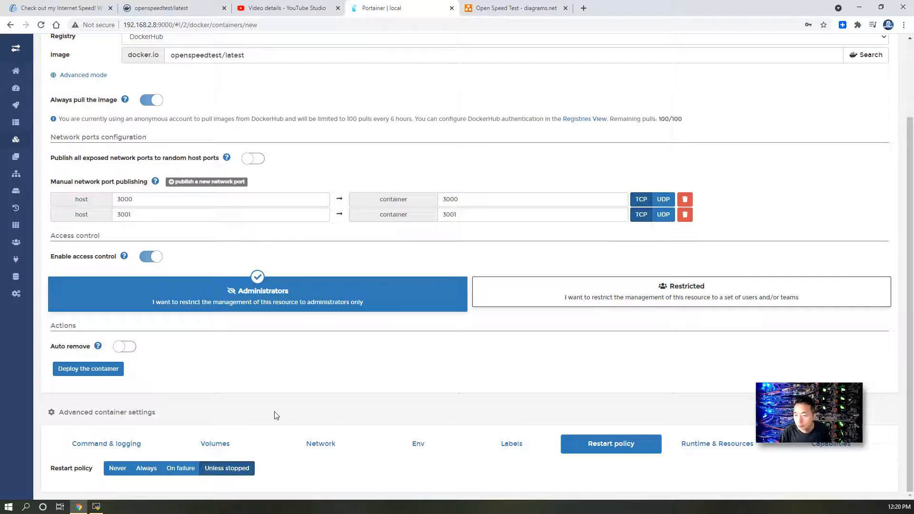
Step: Review the OpenSpeedTest container's image, port, access and restart settings, and deploy the container
{"action": "scroll", "coordinate": [329, 359], "scroll_direction": "up", "scroll_amount": 2}
{"action": "scroll", "coordinate": [329, 359], "scroll_direction": "down", "scroll_amount": 1}
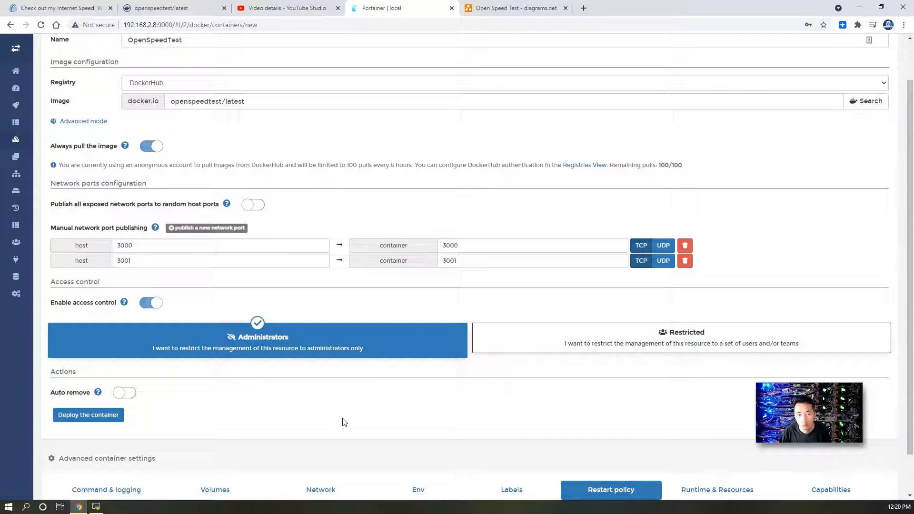
{"action": "scroll", "coordinate": [345, 422], "scroll_direction": "down", "scroll_amount": 1}
{"action": "scroll", "coordinate": [344, 422], "scroll_direction": "up", "scroll_amount": 1}
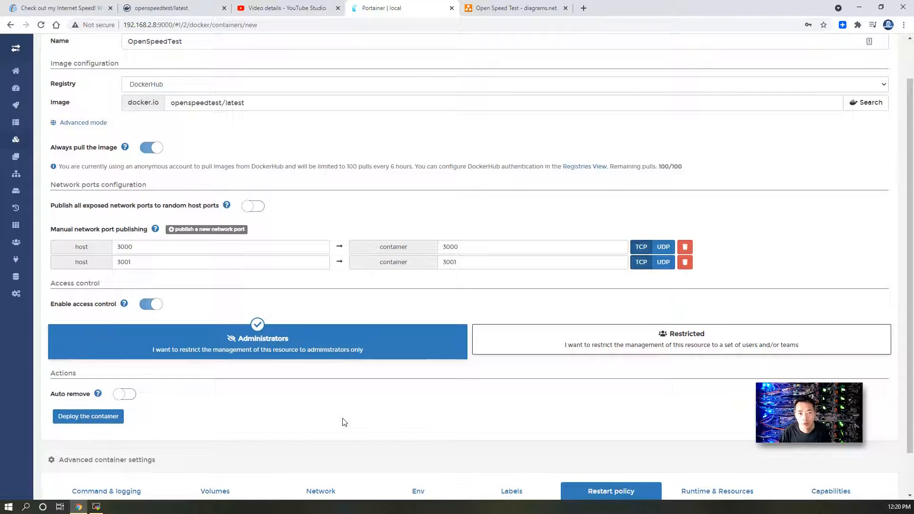
{"action": "scroll", "coordinate": [344, 423], "scroll_direction": "down", "scroll_amount": 1}
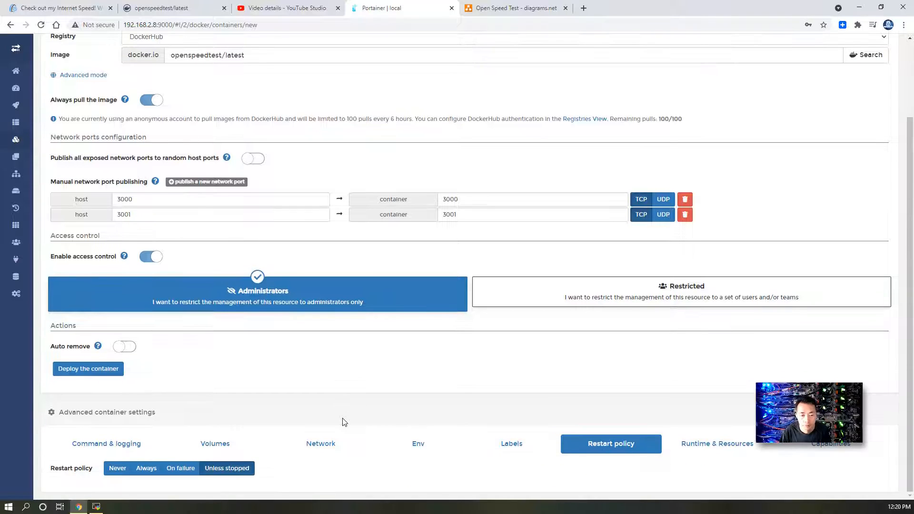
{"action": "left_click", "coordinate": [98, 375]}
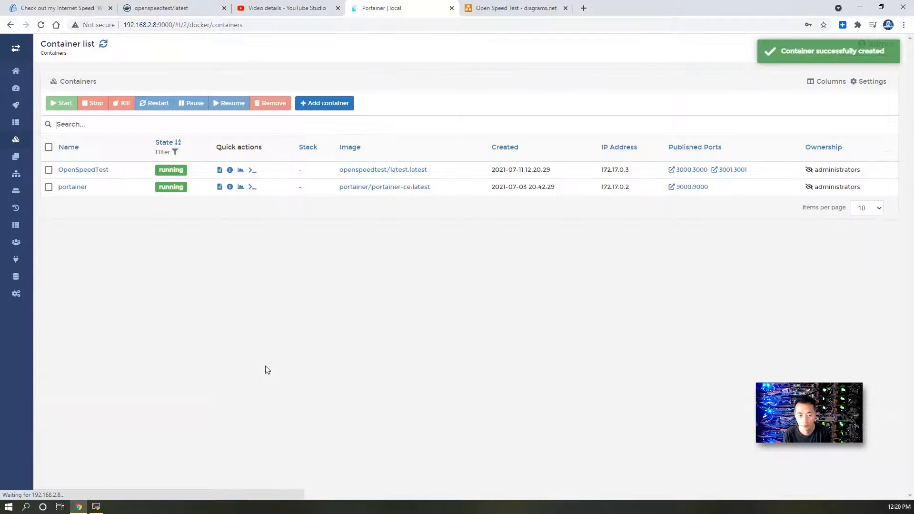
Step: Open the container's published port 3000 page using the Docker host address 192.168.2.8:3000 and run a speed test
{"action": "left_click", "coordinate": [685, 175]}
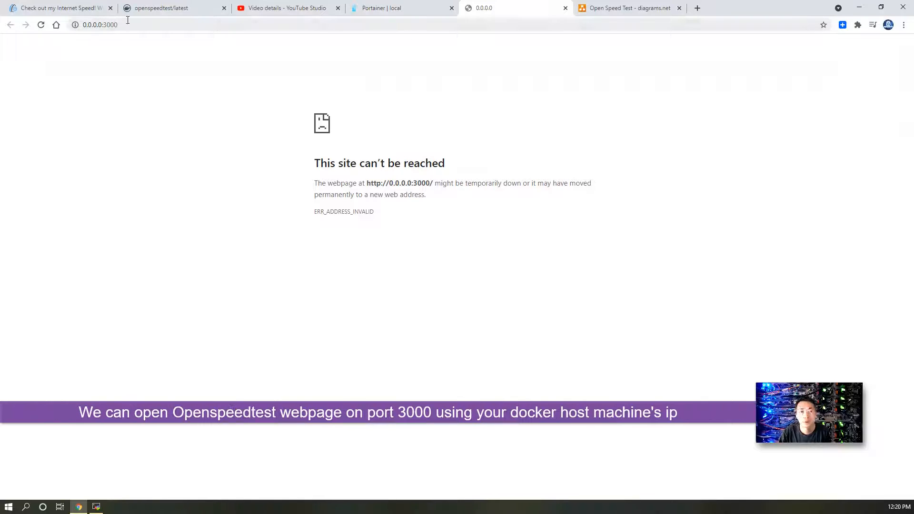
{"action": "left_click", "coordinate": [95, 25]}
{"action": "left_click", "coordinate": [101, 26]}
{"action": "left_click_drag", "start_coordinate": [103, 26], "coordinate": [79, 26]}
{"action": "type", "text": "192.168"}
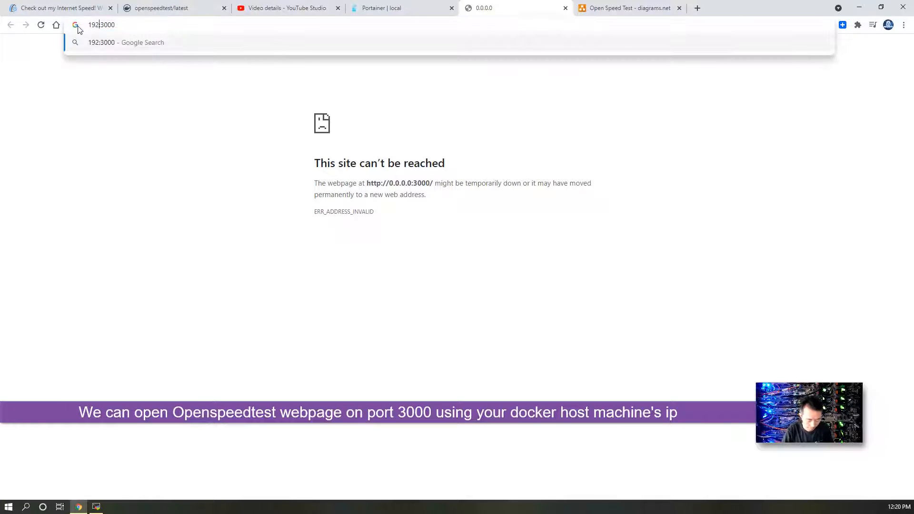
{"action": "type", "text": ".2."}
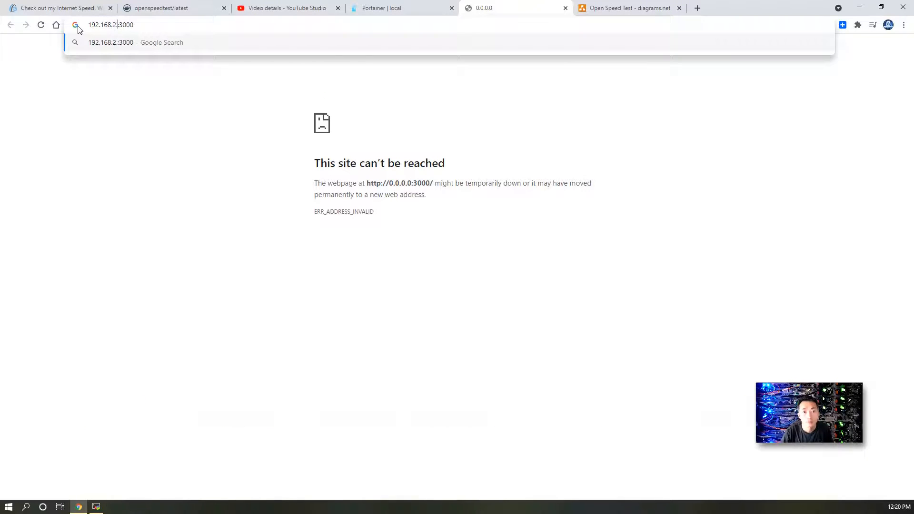
{"action": "type", "text": "8"}
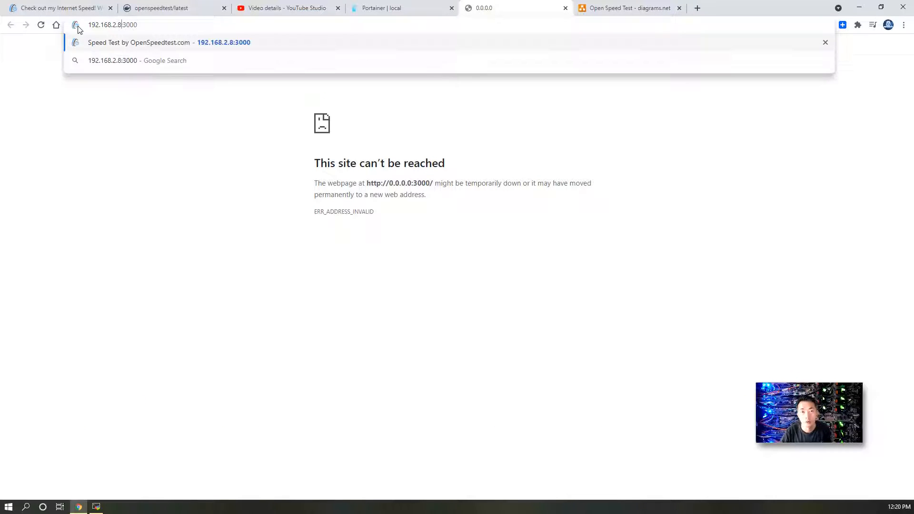
{"action": "key", "text": "Return"}
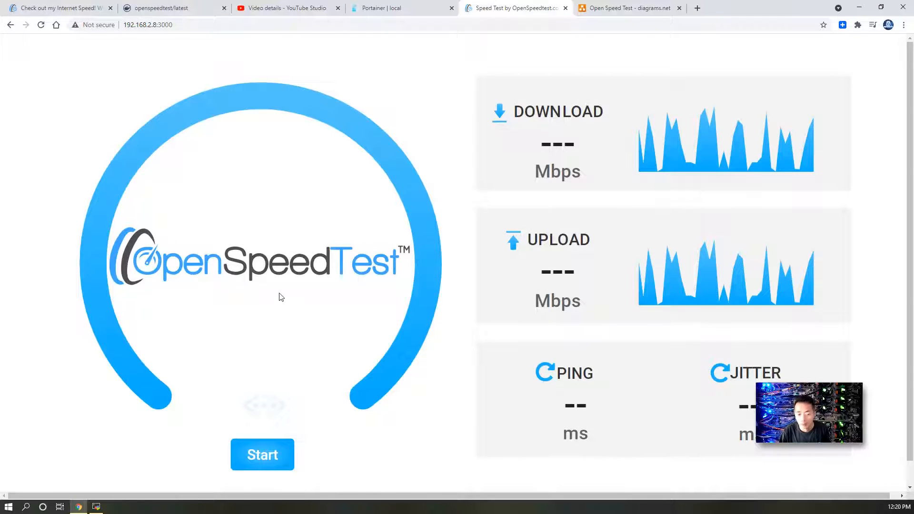
{"action": "left_click", "coordinate": [277, 455]}
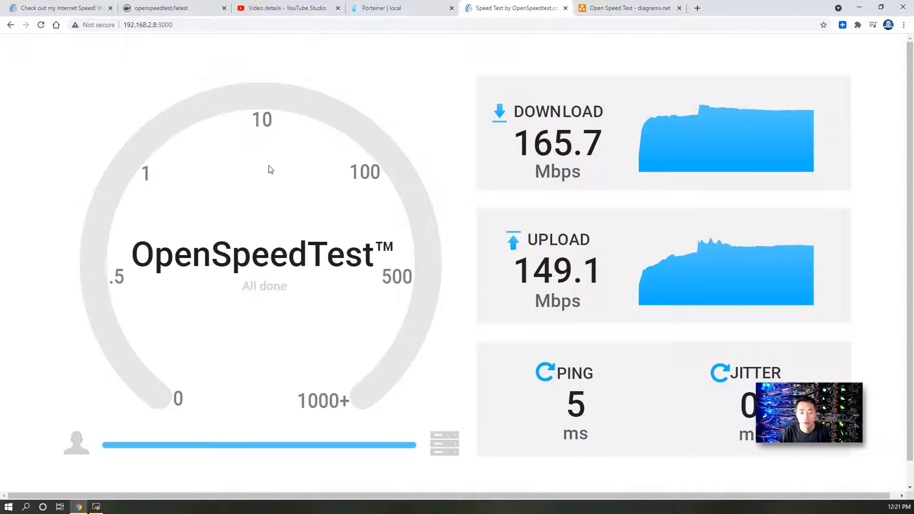
Step: Switch to MobaXterm's Win11-246 remote session and reload the OpenSpeedTest page there
{"action": "left_click", "coordinate": [97, 508]}
{"action": "left_click", "coordinate": [217, 29]}
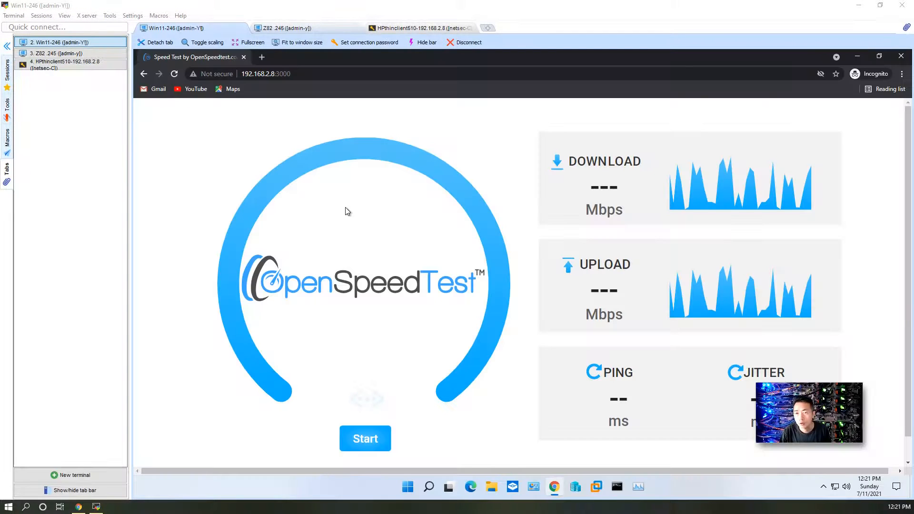
{"action": "left_click", "coordinate": [174, 74]}
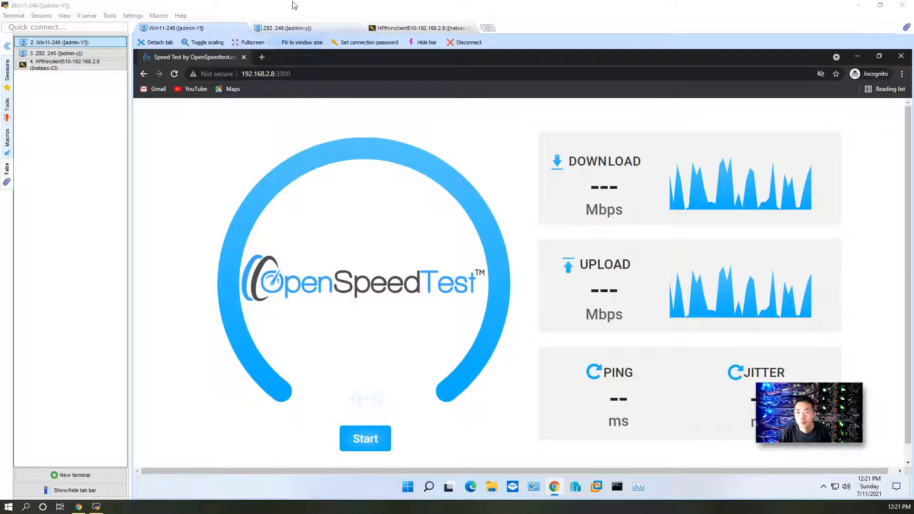
Step: Switch back to the local browser and examine the home network path to the Docker server in the Open Speed Test diagram
{"action": "left_click", "coordinate": [80, 508]}
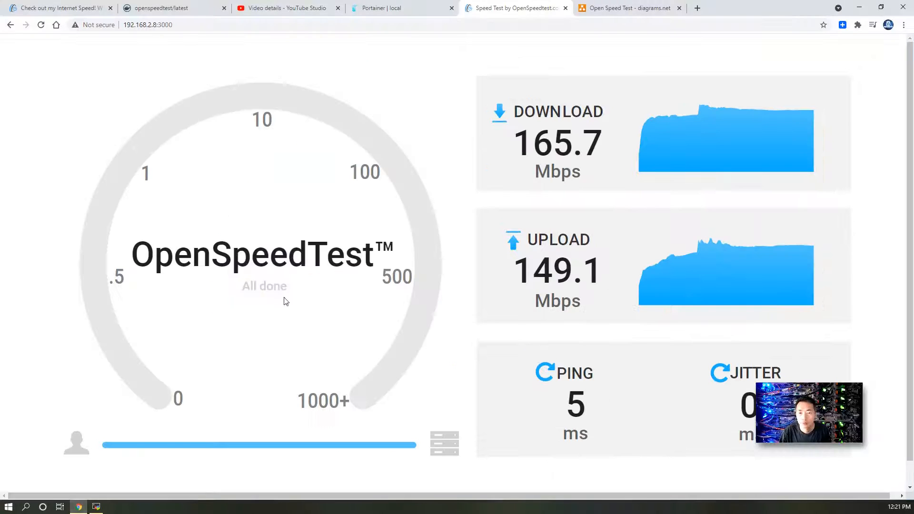
{"action": "left_click", "coordinate": [595, 8]}
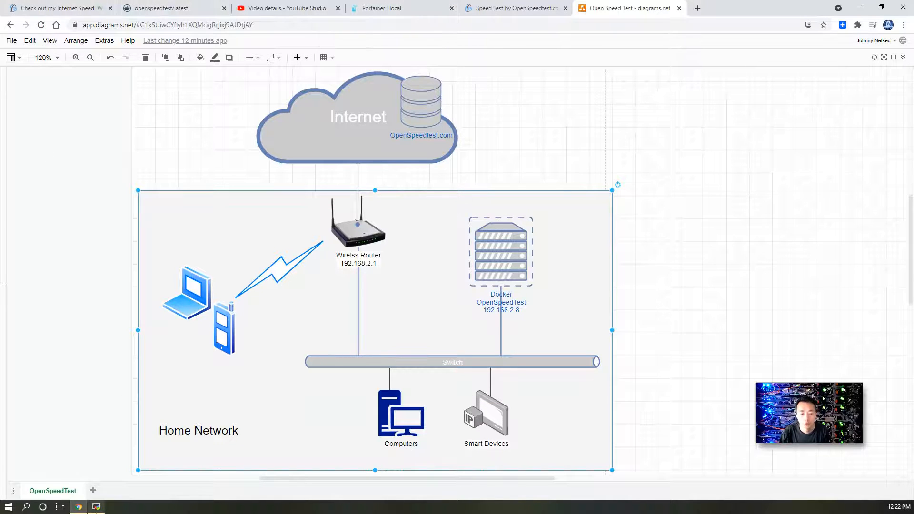
Step: Return to the MobaXterm remote sessions and run the speed test from the Z82 .245 machine
{"action": "left_click", "coordinate": [96, 507]}
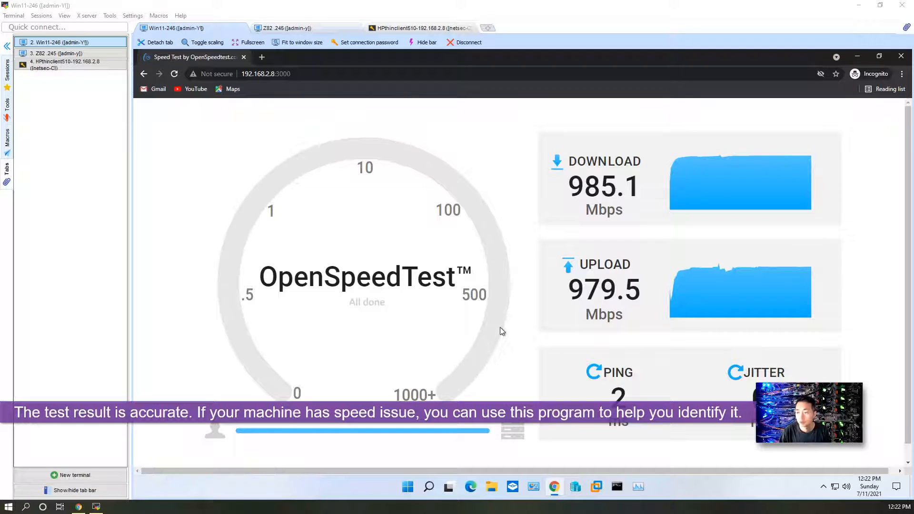
{"action": "left_click", "coordinate": [272, 27]}
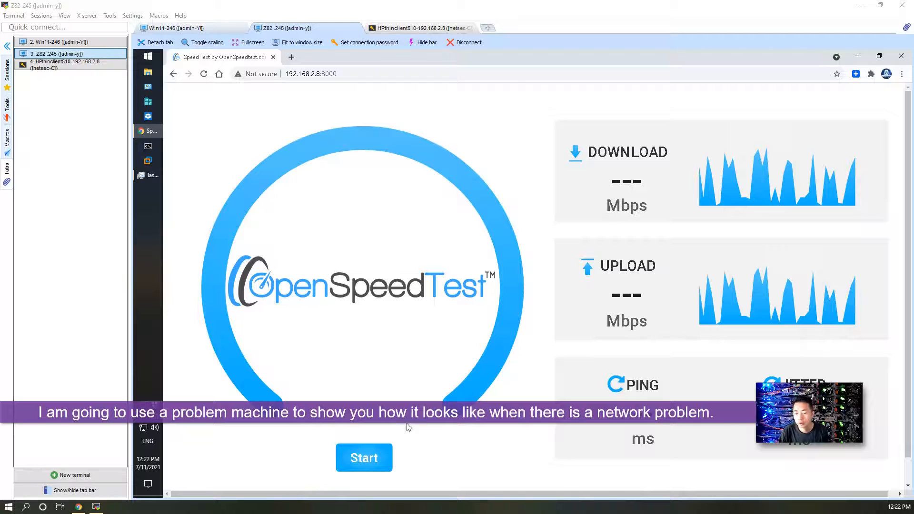
{"action": "left_click", "coordinate": [359, 461]}
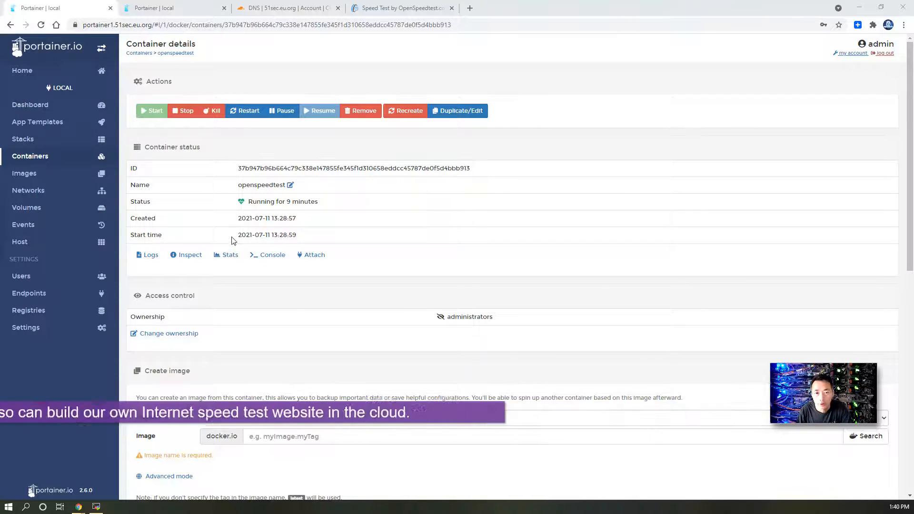
Step: Examine the cloud openspeedtest container's details in Portainer, including its port configuration, restart policy and connected network
{"action": "scroll", "coordinate": [281, 261], "scroll_direction": "down", "scroll_amount": 6}
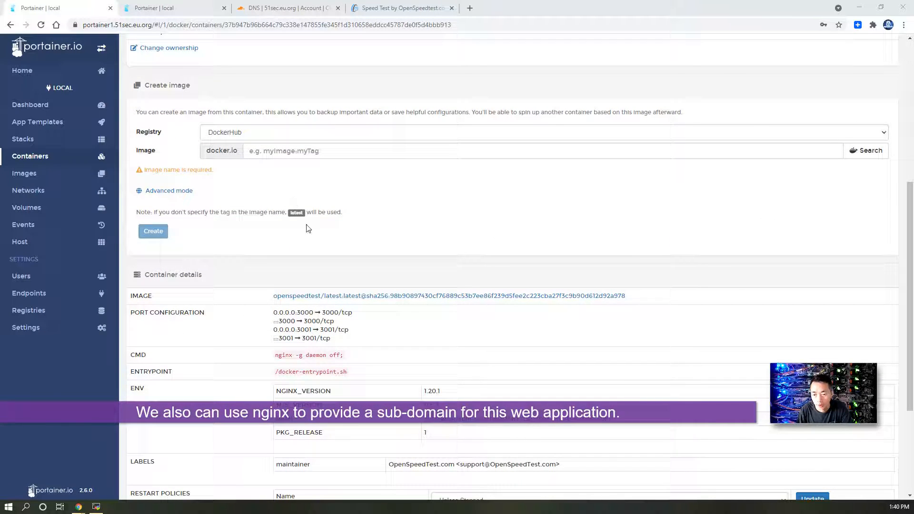
{"action": "scroll", "coordinate": [309, 228], "scroll_direction": "down", "scroll_amount": 3}
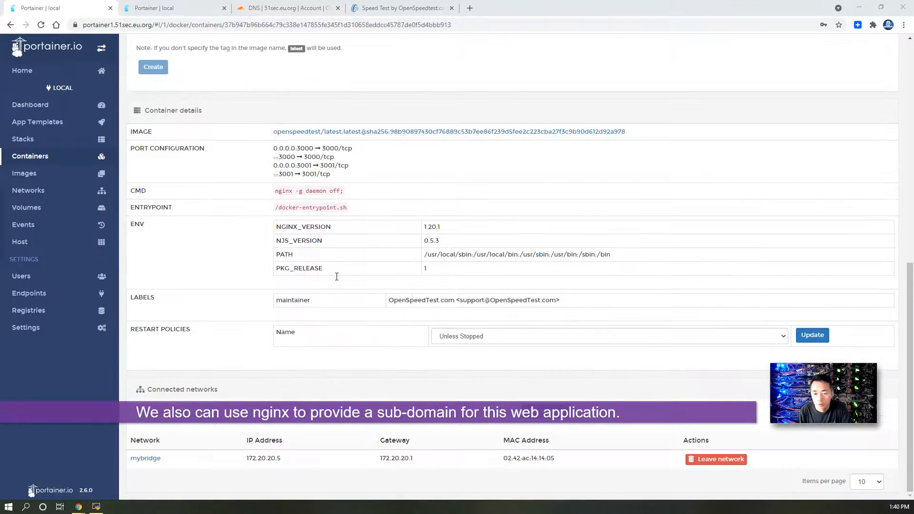
{"action": "scroll", "coordinate": [232, 472], "scroll_direction": "up", "scroll_amount": 3}
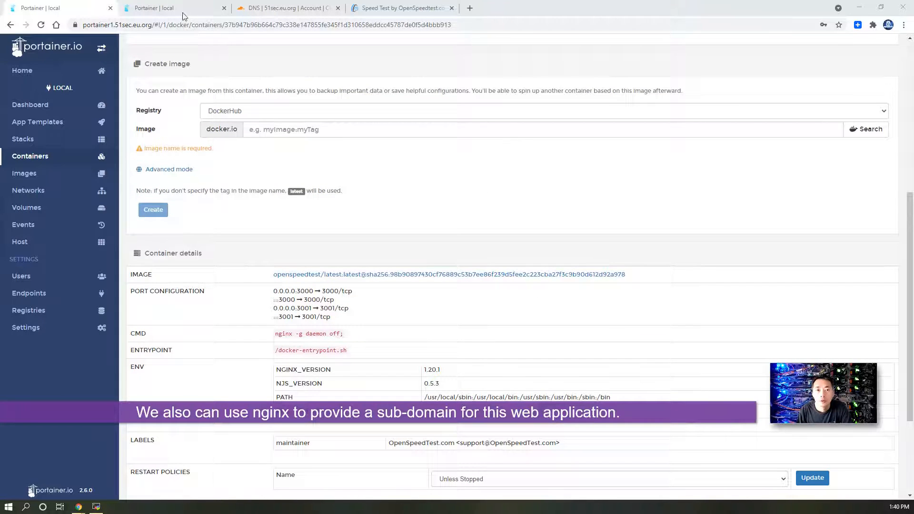
Step: Connect to the myNginx container's bash console, print /etc/nginx/conf.d/openspeedtest.conf and highlight the speedtest subdomain in its server name
{"action": "left_click", "coordinate": [185, 8]}
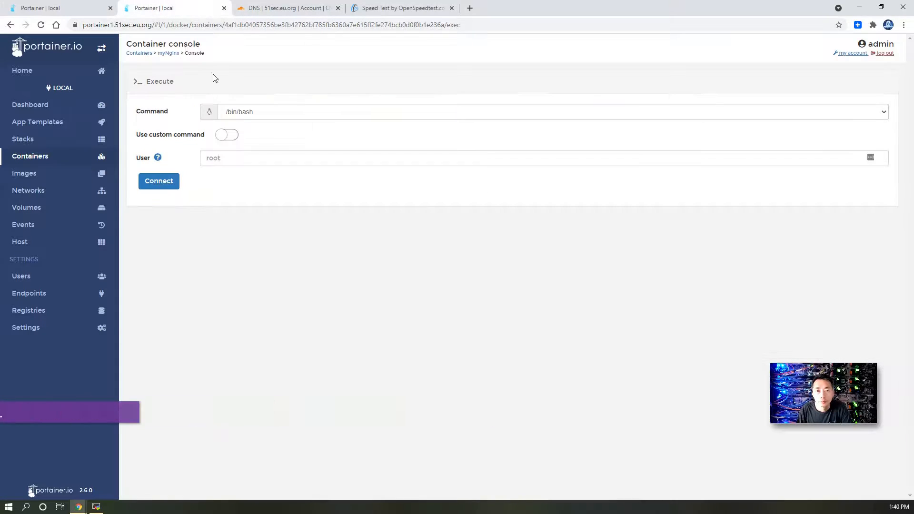
{"action": "left_click", "coordinate": [168, 182]}
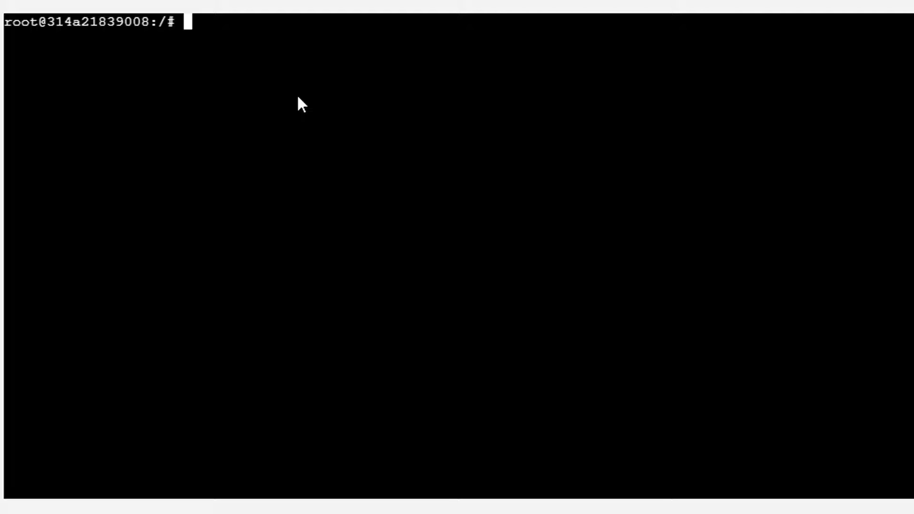
{"action": "type", "text": "cat /etc/nginx/conf.d/o"}
{"action": "key", "text": "Tab"}
{"action": "key", "text": "Return"}
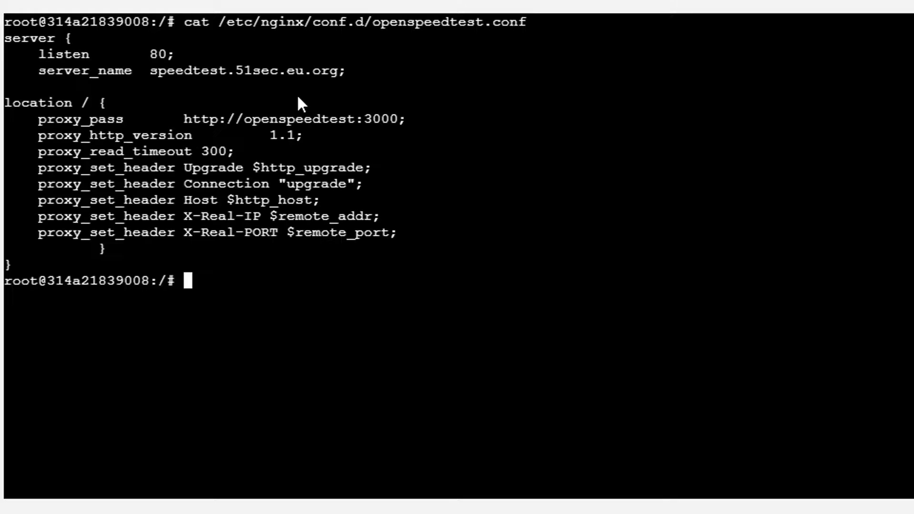
{"action": "left_click_drag", "start_coordinate": [151, 73], "coordinate": [226, 78]}
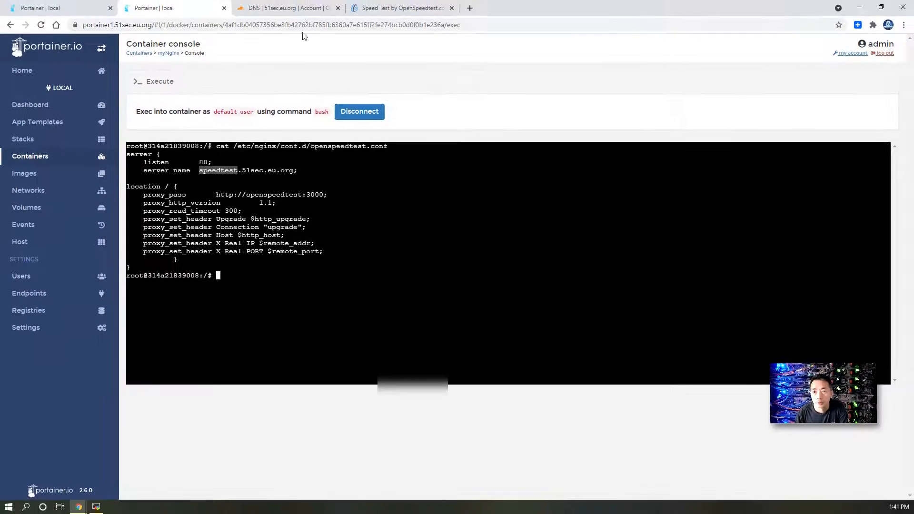
Step: Check the speedtest A record and its IP address in the Cloudflare DNS settings for 51sec.eu.org
{"action": "left_click", "coordinate": [301, 9]}
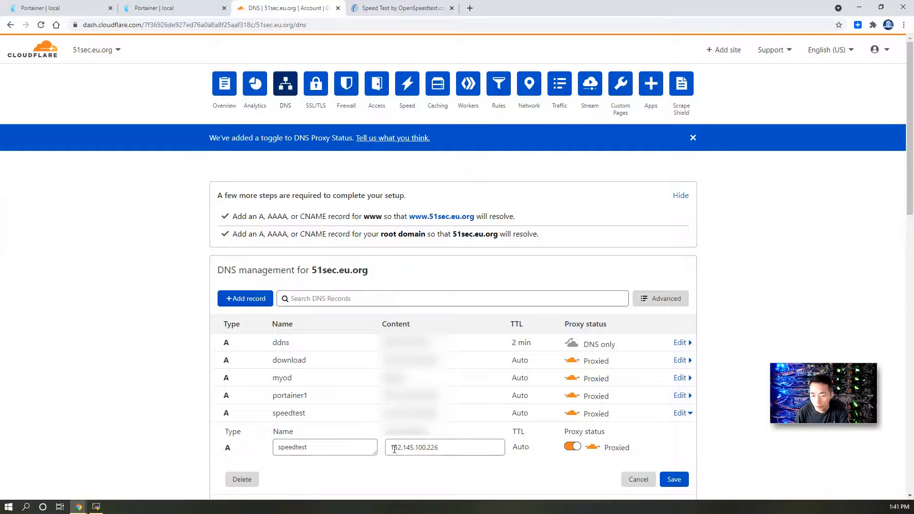
{"action": "left_click_drag", "start_coordinate": [440, 448], "coordinate": [395, 449]}
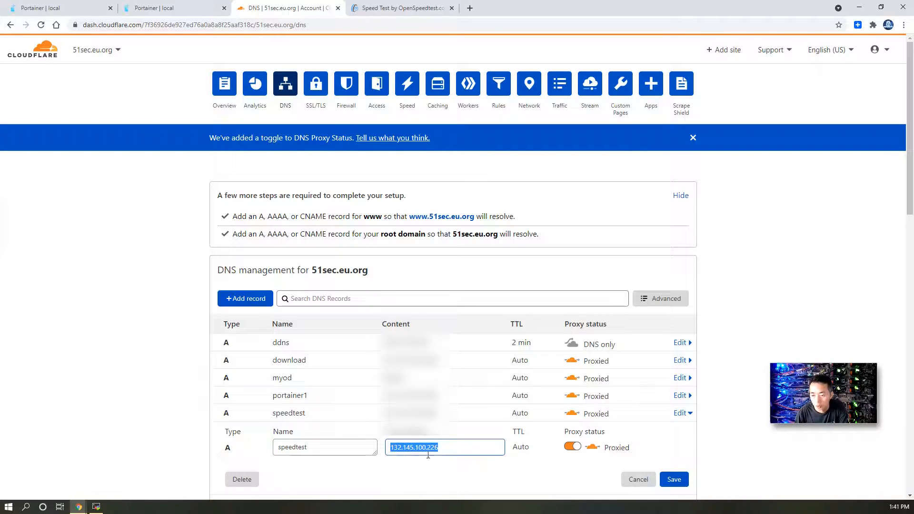
Step: Run a speed test on the cloud-hosted OpenSpeedTest page at speedtest.51sec.eu.org
{"action": "left_click", "coordinate": [400, 8]}
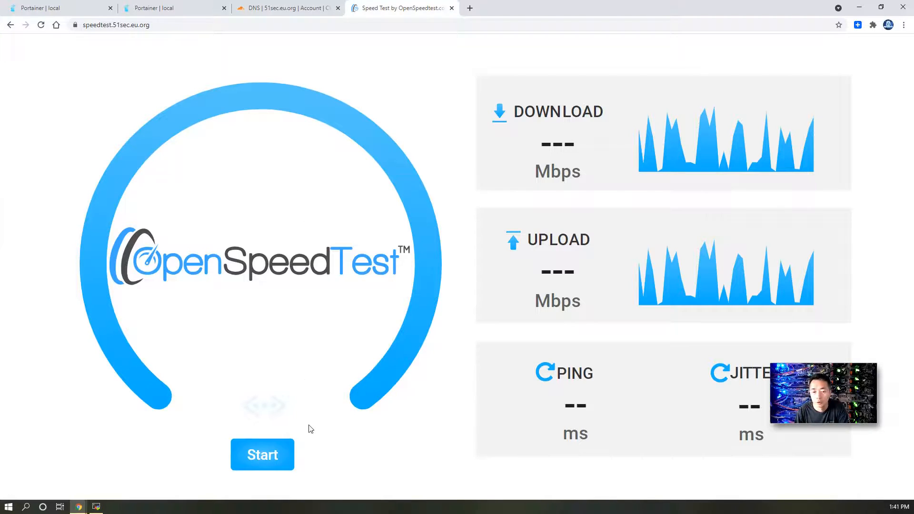
{"action": "left_click", "coordinate": [280, 466]}
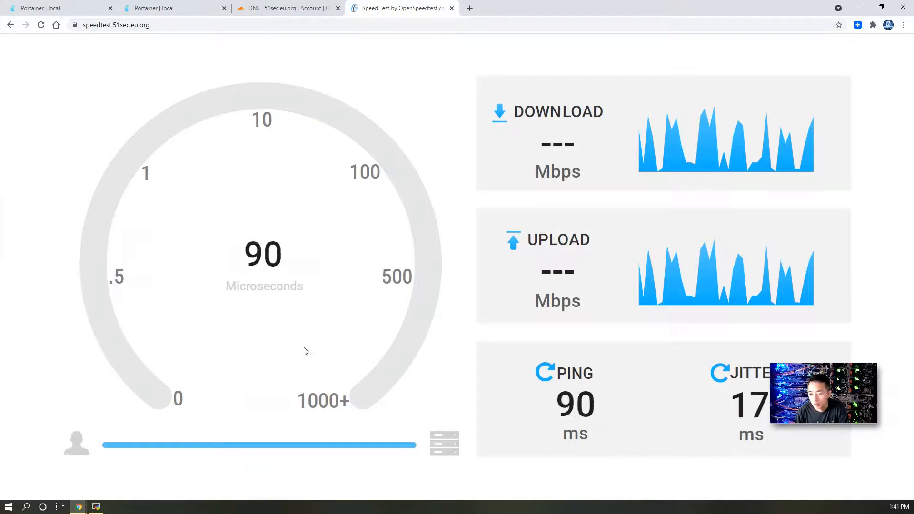